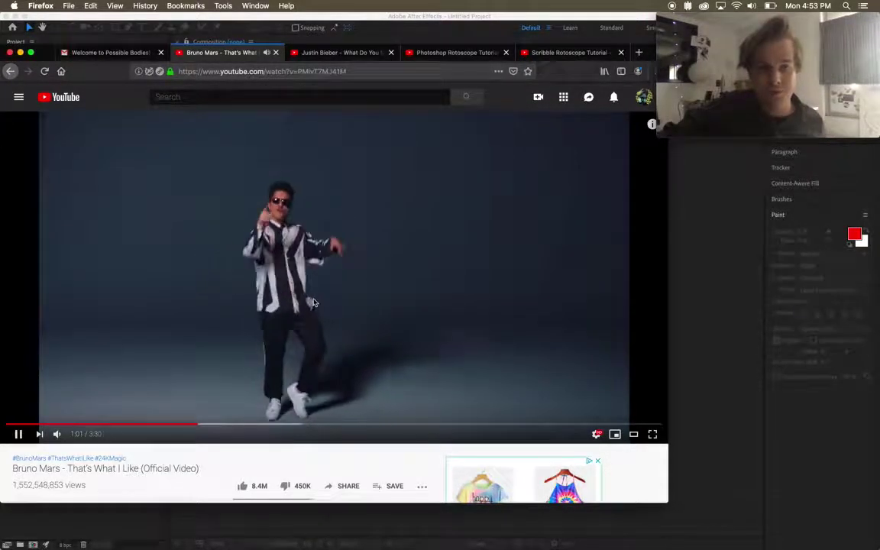
Review the Bruno Mars and Justin Bieber example videos, then the Photoshop and Scribble Rotoscope tutorials on YouTube.
{"action": "left_click", "coordinate": [313, 303]}
{"action": "left_click", "coordinate": [317, 55]}
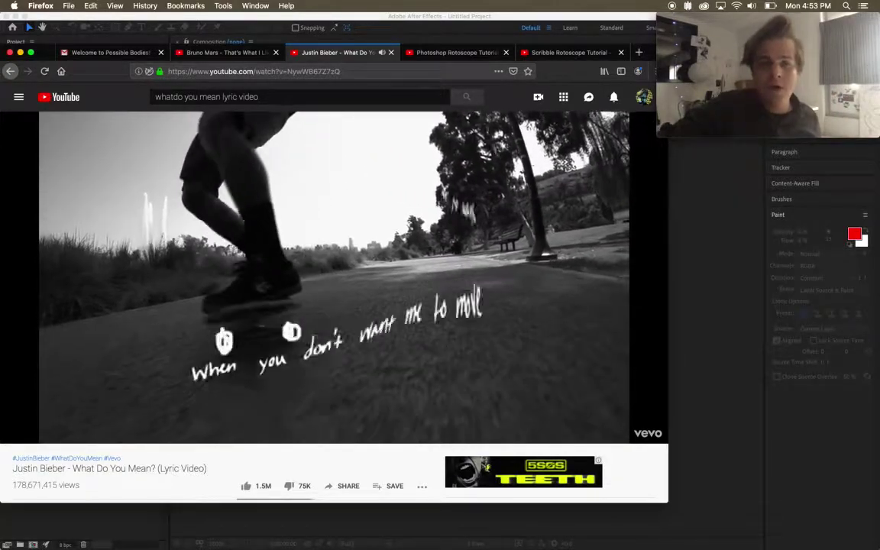
{"action": "key", "text": "space"}
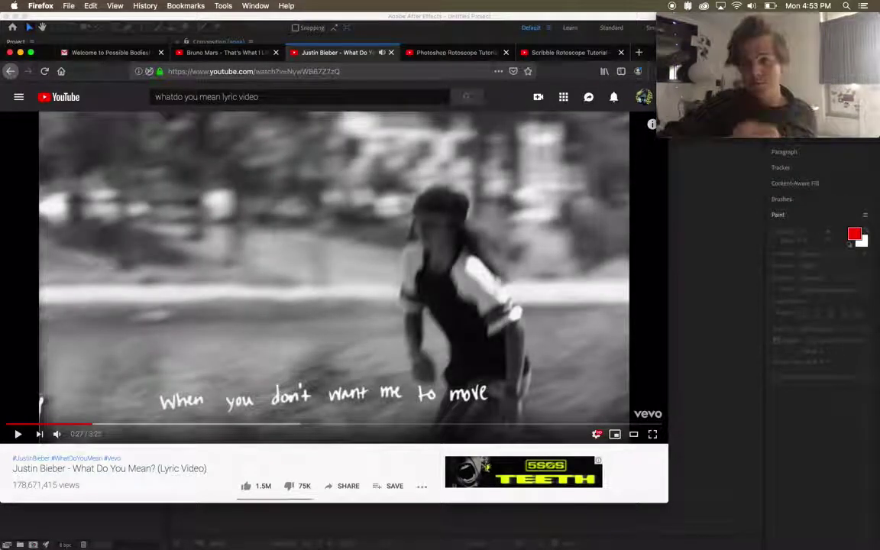
{"action": "left_click", "coordinate": [468, 53]}
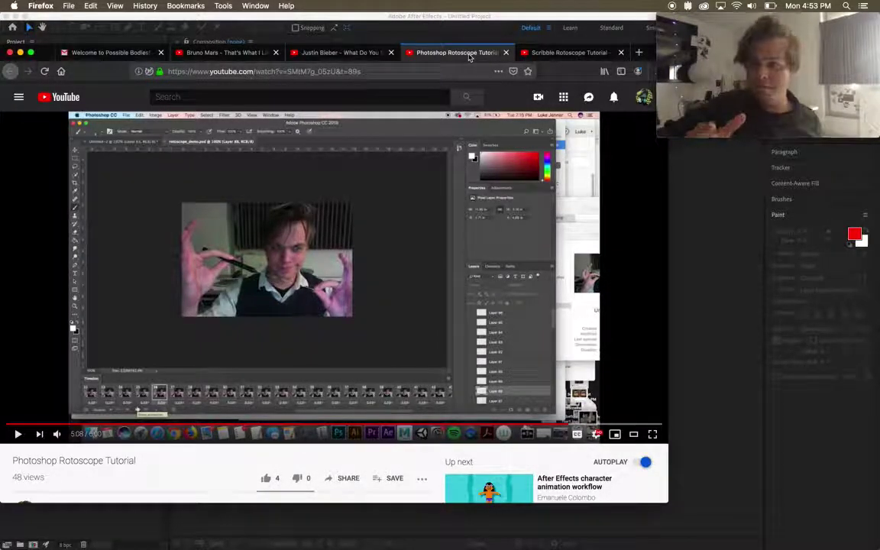
{"action": "left_click", "coordinate": [524, 54]}
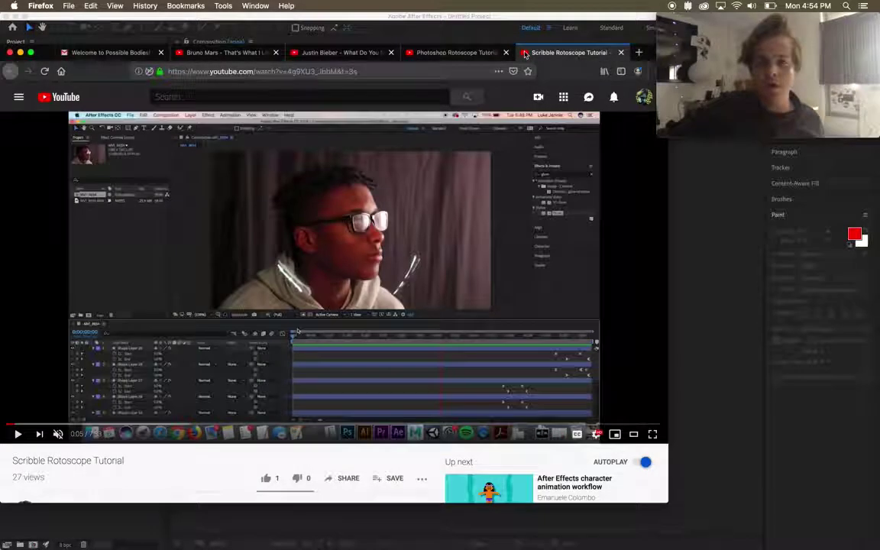
{"action": "left_click", "coordinate": [372, 161]}
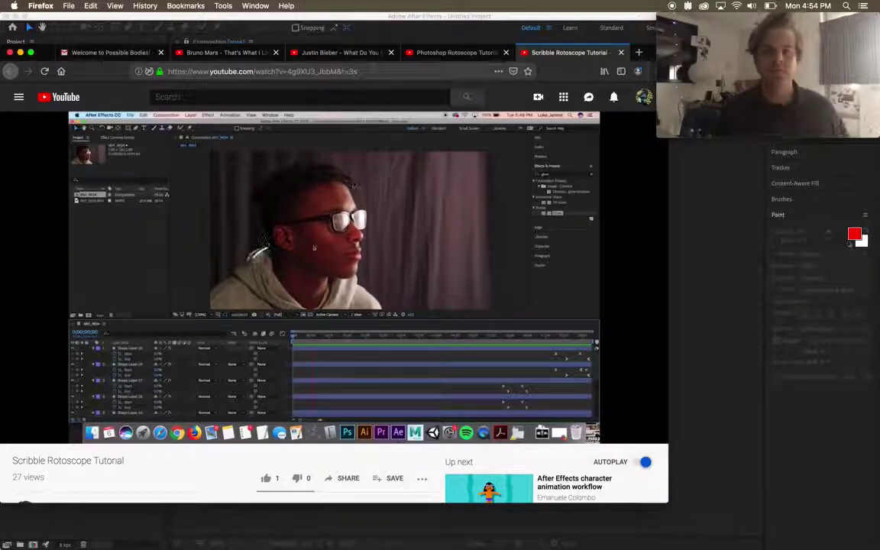
{"action": "left_click", "coordinate": [394, 213]}
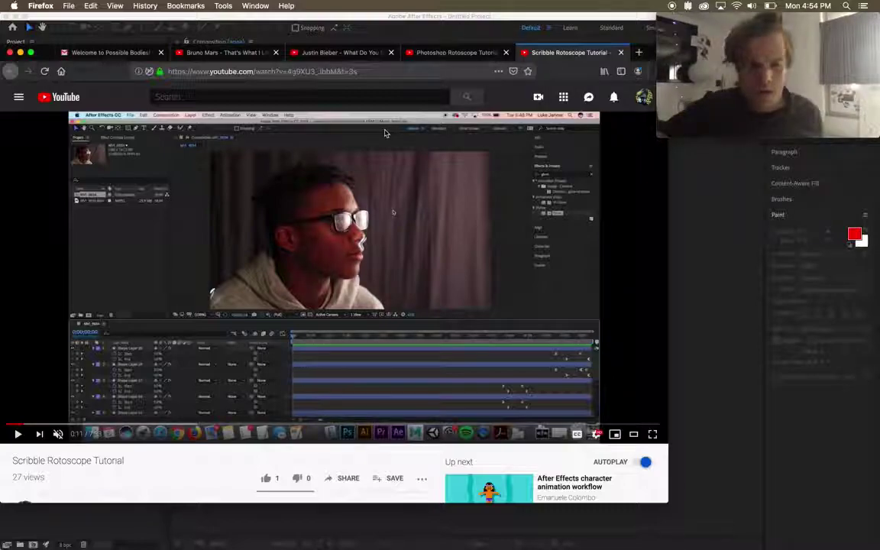
Switch to After Effects, close its Home window, and import the previewed movie from the Rotoscope Gif folder into the project.
{"action": "left_click", "coordinate": [697, 230]}
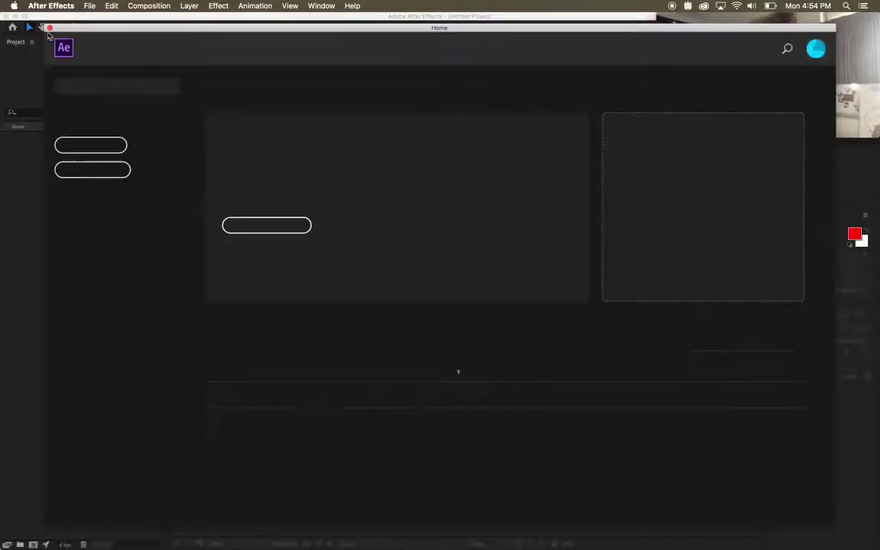
{"action": "left_click", "coordinate": [50, 29]}
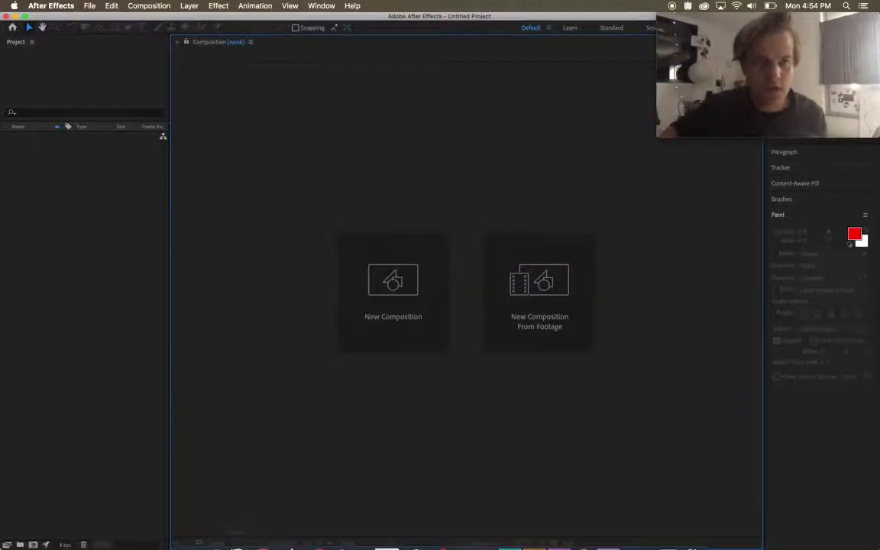
{"action": "left_click", "coordinate": [183, 532]}
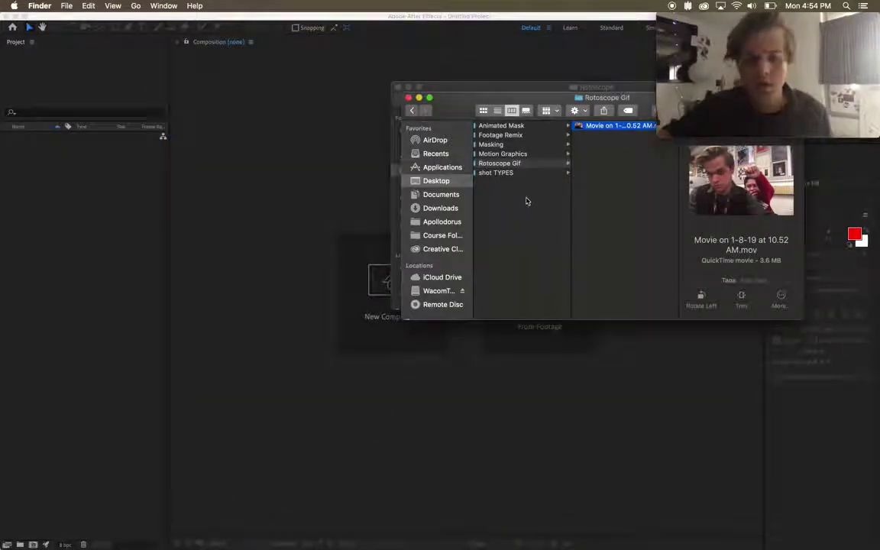
{"action": "key", "text": "space"}
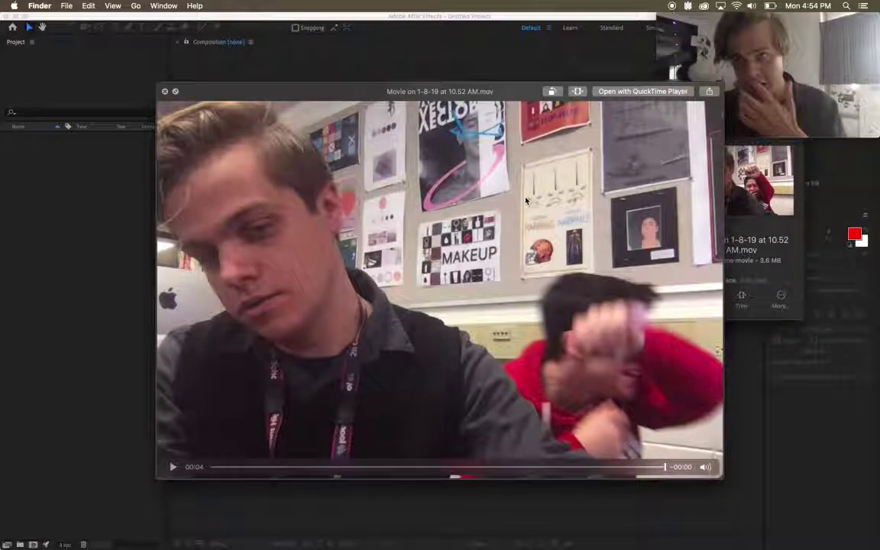
{"action": "key", "text": "space"}
{"action": "left_click_drag", "start_coordinate": [581, 132], "coordinate": [124, 248]}
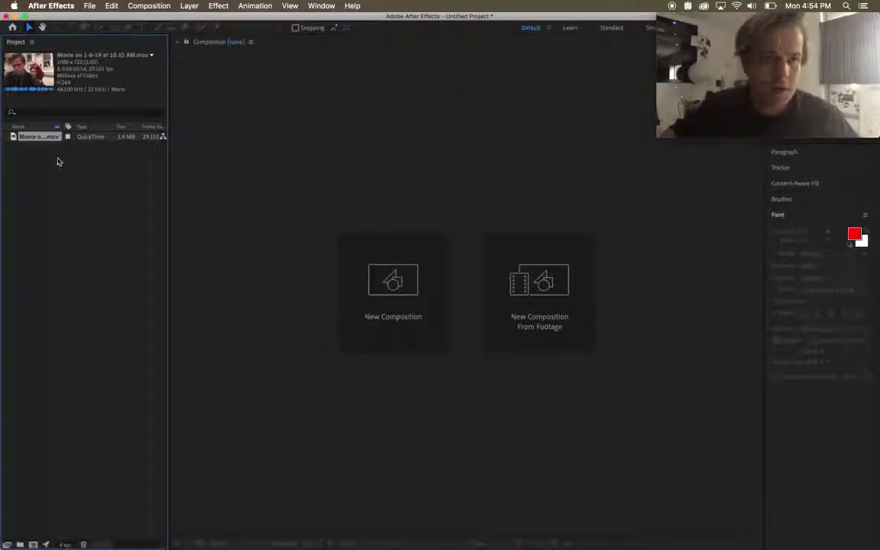
Create a composition from the imported movie clip and fit the whole frame in view.
{"action": "left_click_drag", "start_coordinate": [44, 142], "coordinate": [465, 203]}
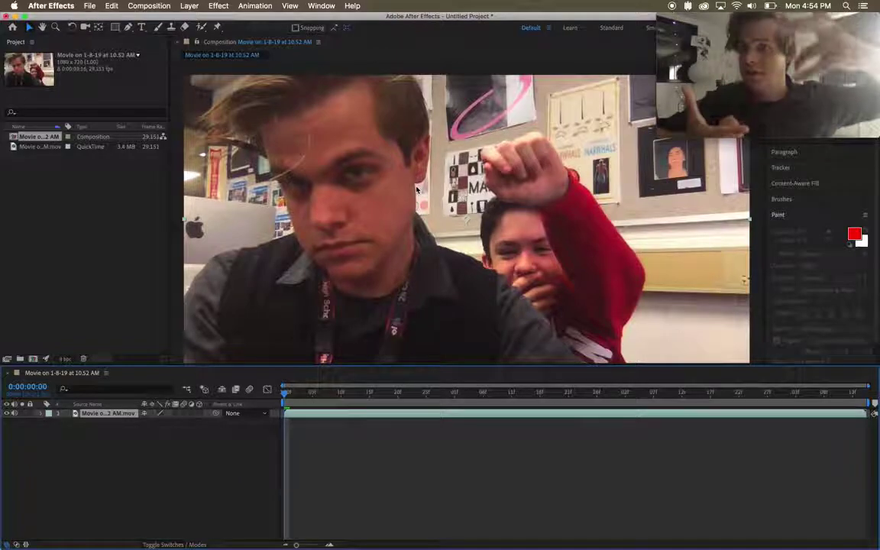
{"action": "scroll", "coordinate": [416, 188], "scroll_direction": "down", "scroll_amount": 3}
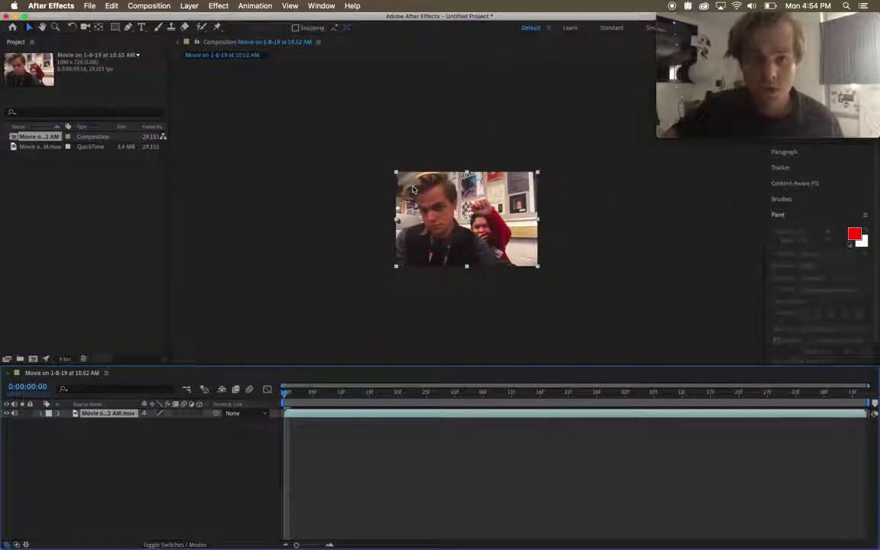
{"action": "scroll", "coordinate": [413, 189], "scroll_direction": "up", "scroll_amount": 2}
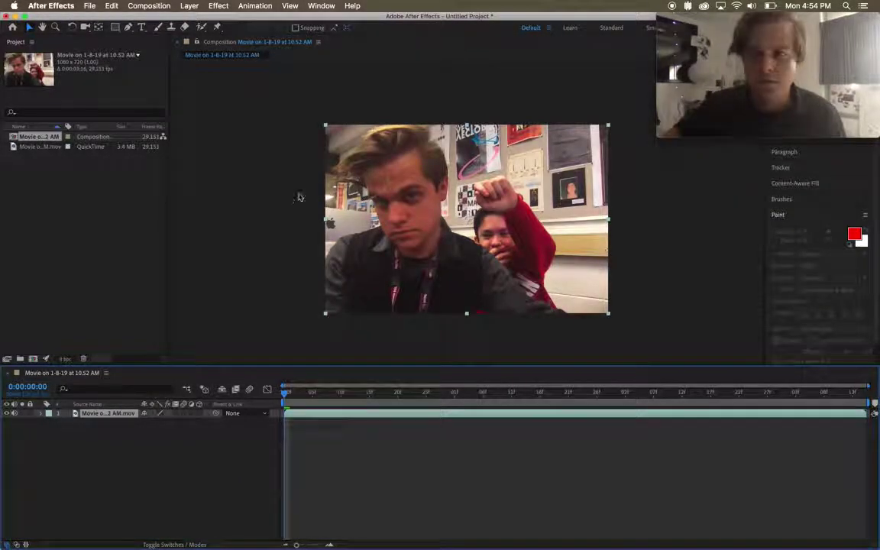
Activate the Brush tool and set the paint stroke duration to Single Frame.
{"action": "left_click", "coordinate": [158, 27]}
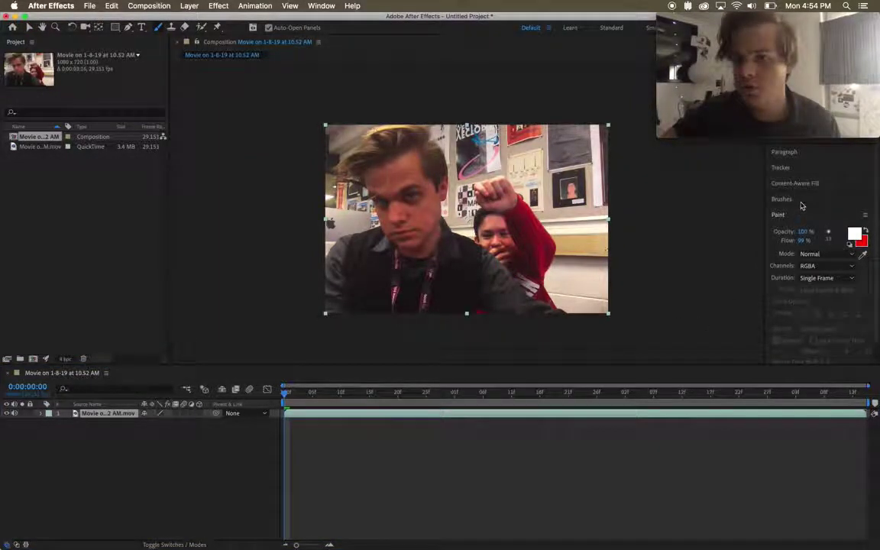
{"action": "left_click", "coordinate": [801, 202]}
{"action": "left_click", "coordinate": [801, 202]}
{"action": "left_click", "coordinate": [802, 214]}
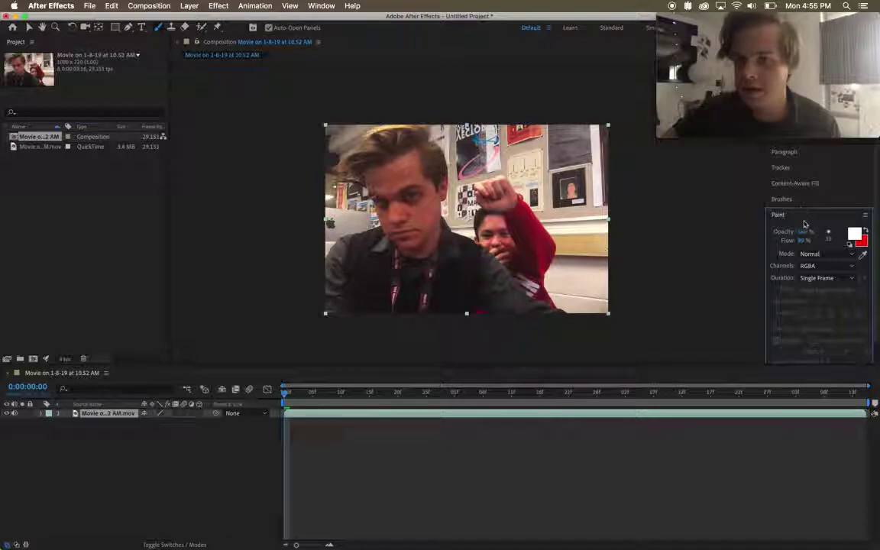
{"action": "left_click", "coordinate": [824, 277]}
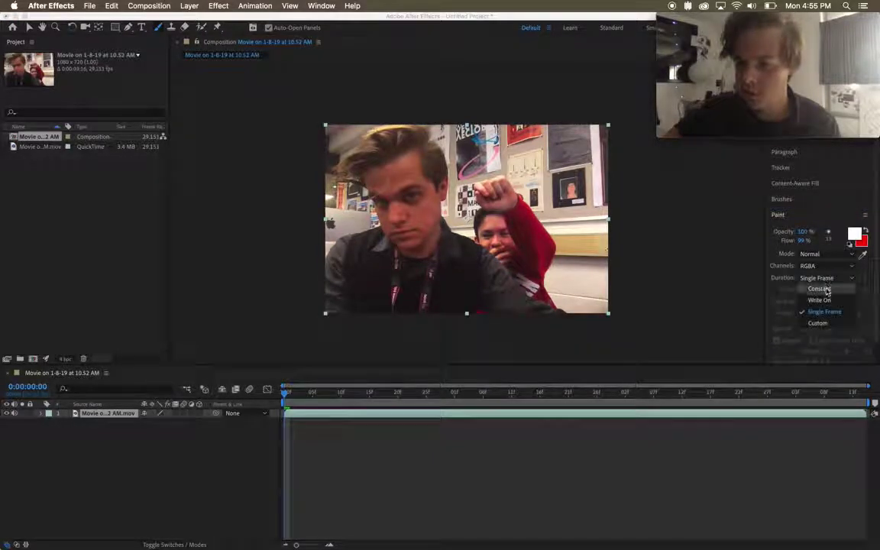
{"action": "left_click", "coordinate": [824, 292]}
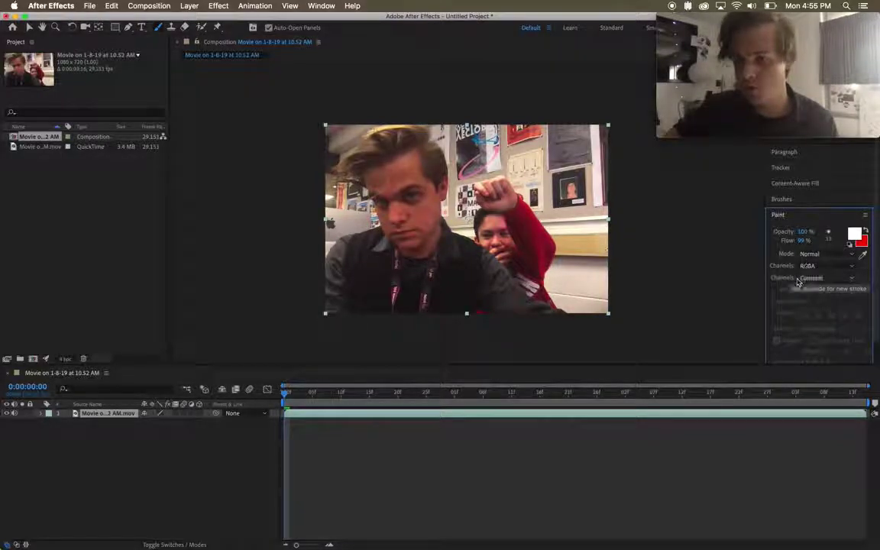
{"action": "left_click", "coordinate": [801, 280]}
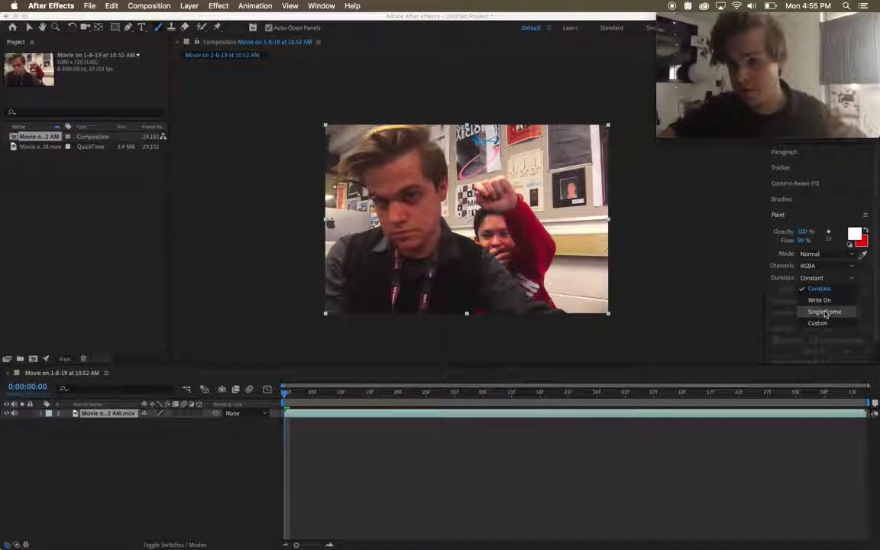
{"action": "left_click", "coordinate": [824, 312]}
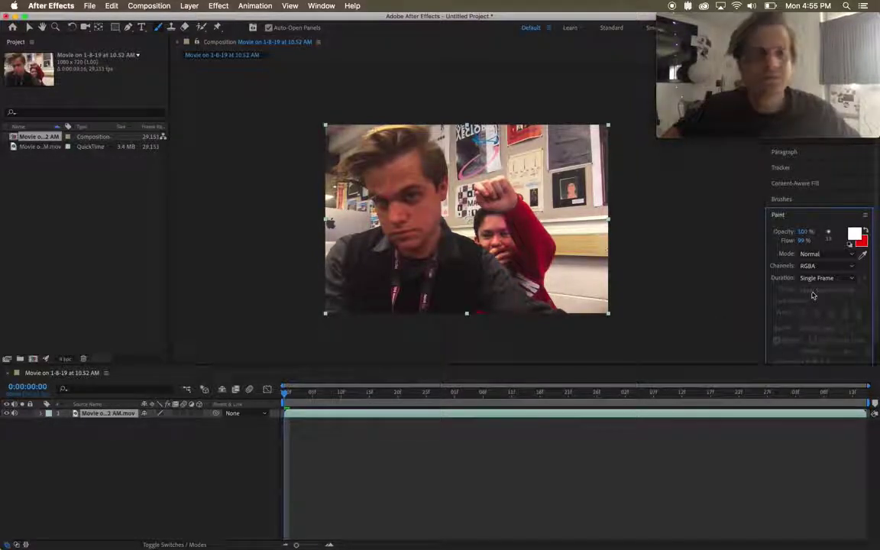
Open the movie layer for painting and brush a white line from the front man's mouth to the raised fist on the first frame.
{"action": "left_click", "coordinate": [328, 188]}
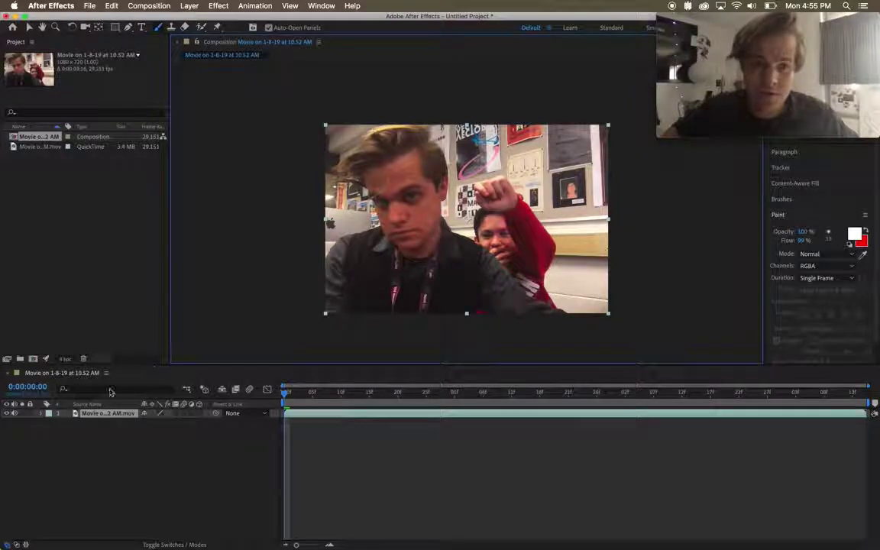
{"action": "double_click", "coordinate": [107, 413]}
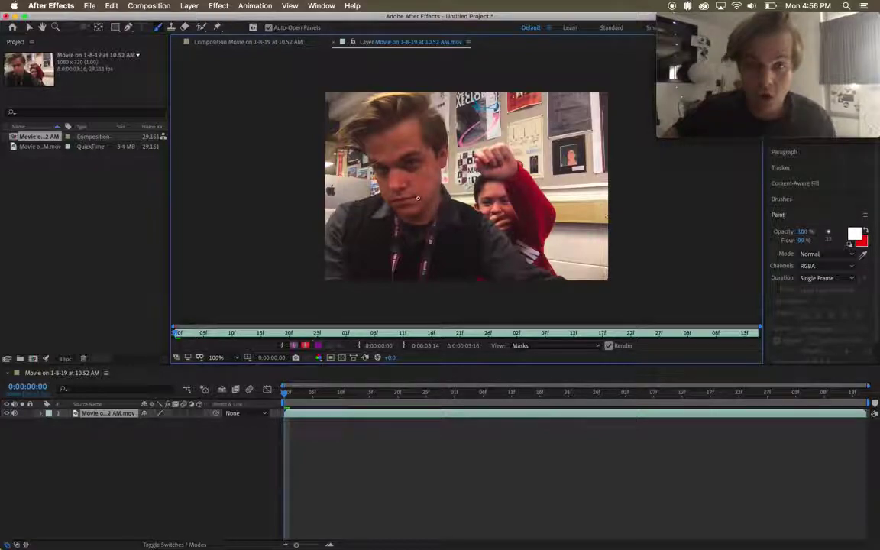
{"action": "left_click_drag", "start_coordinate": [418, 198], "coordinate": [471, 167]}
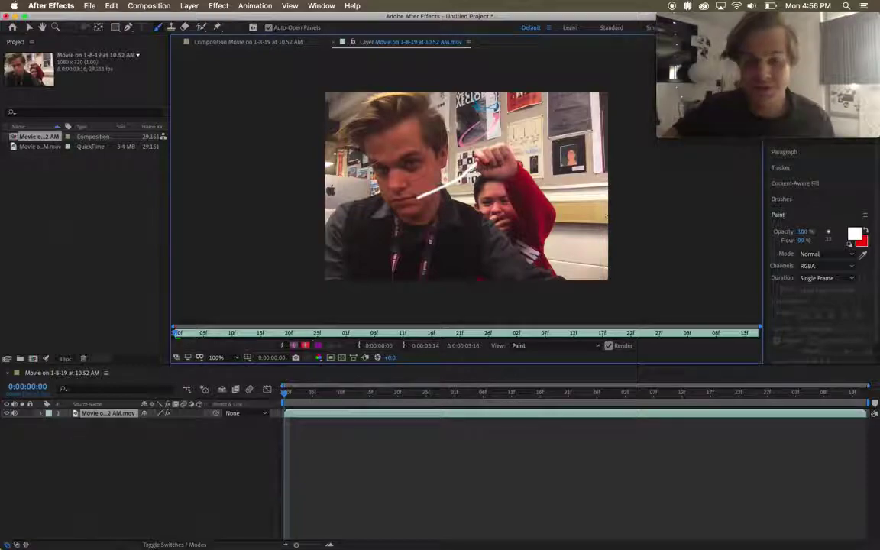
{"action": "key", "text": "super+z"}
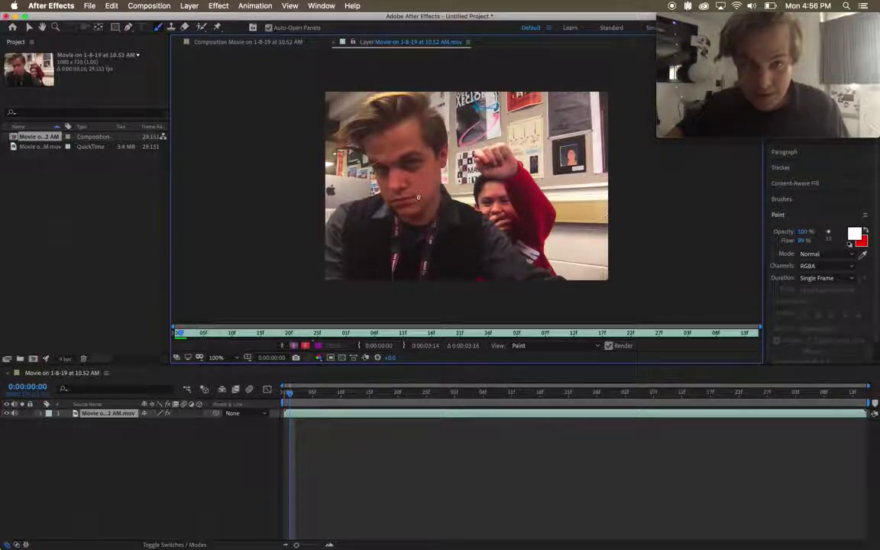
{"action": "left_click_drag", "start_coordinate": [421, 196], "coordinate": [474, 157]}
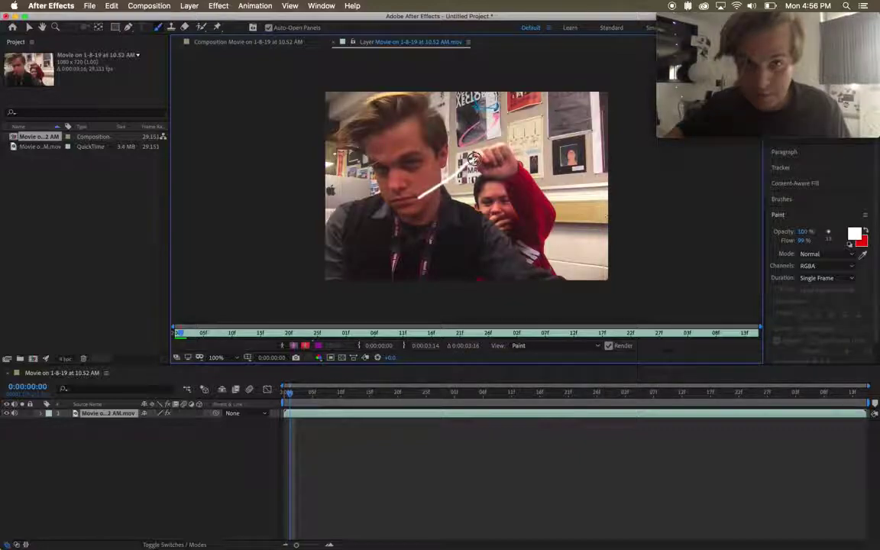
Redraw the white line between the mouth and the raised fist on frames 1 and 2.
{"action": "key", "text": "Page_Down"}
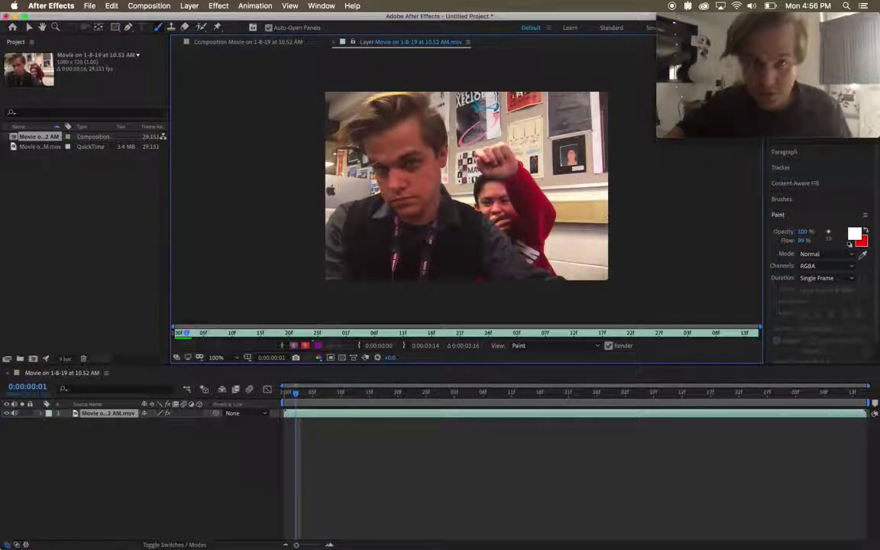
{"action": "left_click_drag", "start_coordinate": [417, 197], "coordinate": [474, 156]}
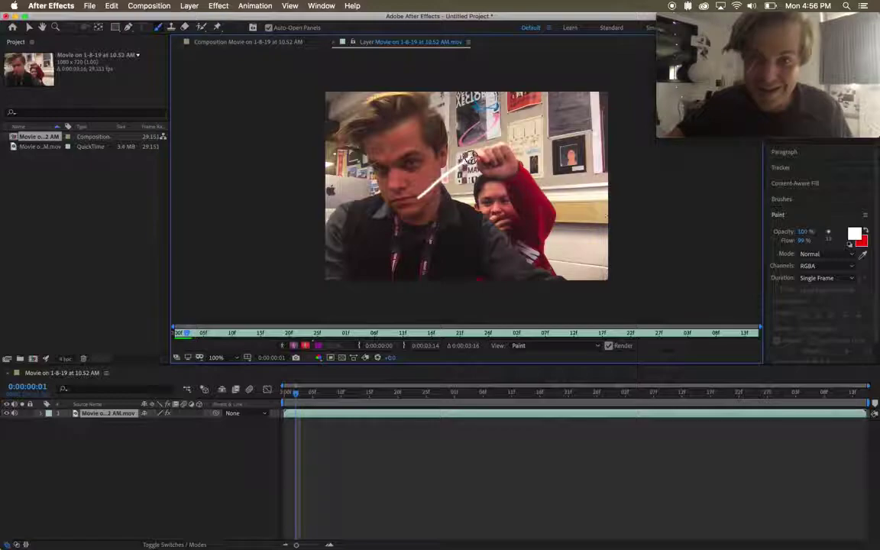
{"action": "key", "text": "Page_Down"}
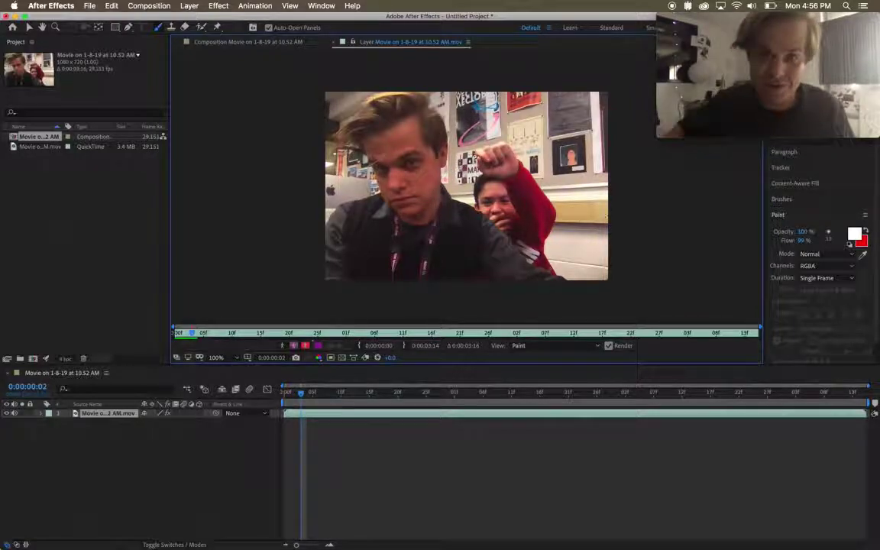
{"action": "left_click_drag", "start_coordinate": [419, 198], "coordinate": [467, 164]}
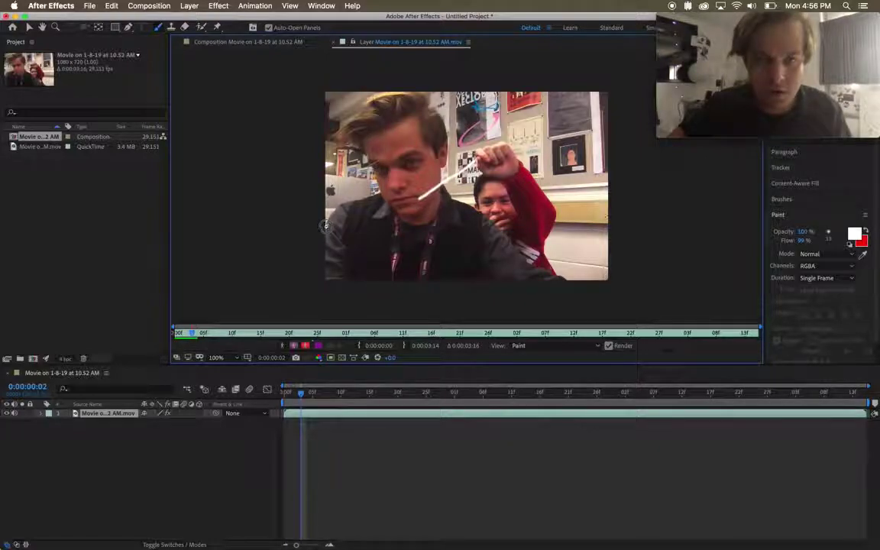
Paint the white mouth-to-fist line on frames 3, 4 and 5, adding a stroke above the front man's shoulder beside the laptop.
{"action": "key", "text": "Page_Down"}
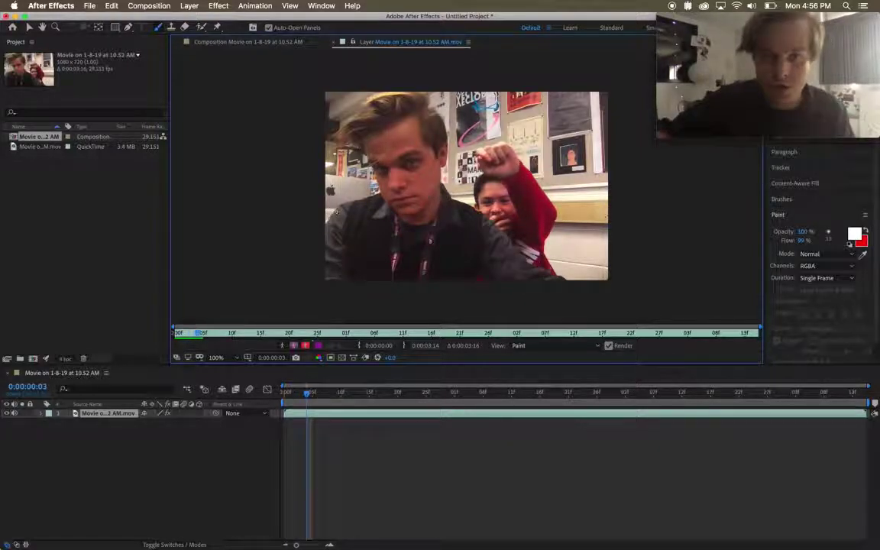
{"action": "left_click_drag", "start_coordinate": [416, 197], "coordinate": [475, 157]}
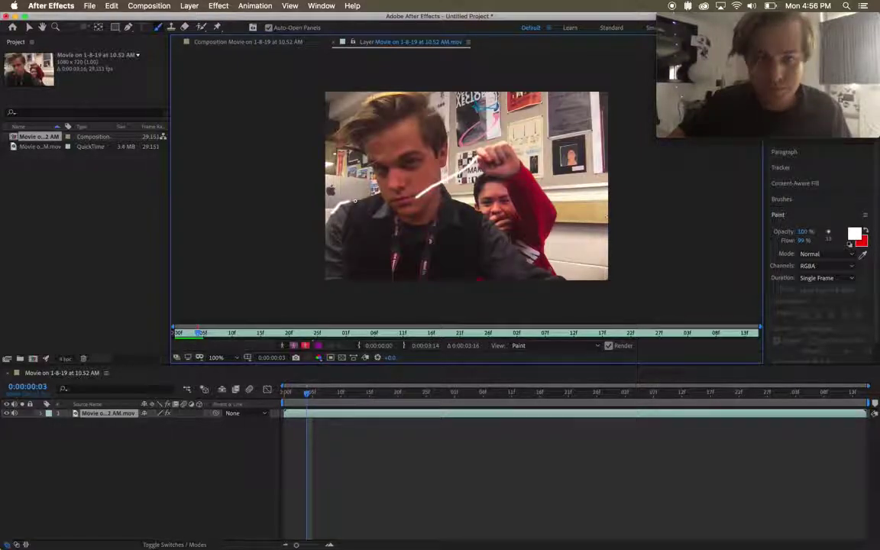
{"action": "key", "text": "Page_Down"}
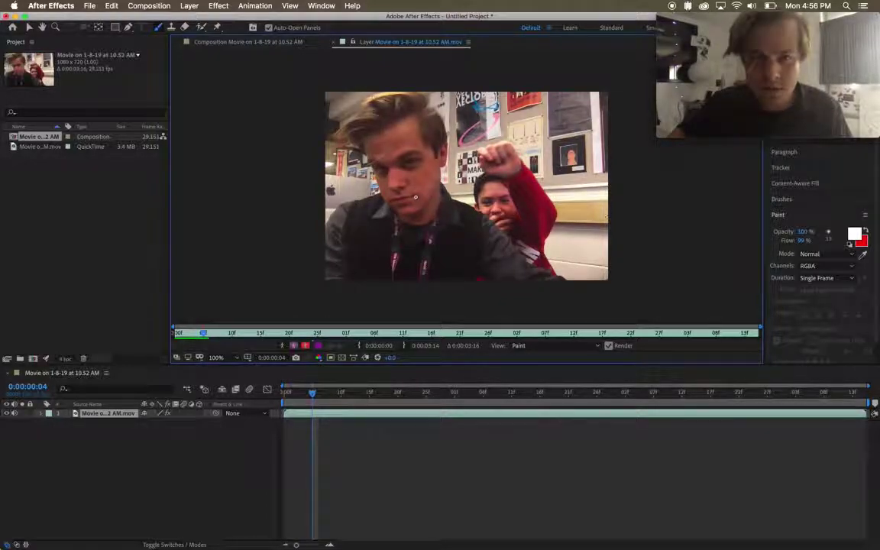
{"action": "left_click_drag", "start_coordinate": [416, 197], "coordinate": [475, 156]}
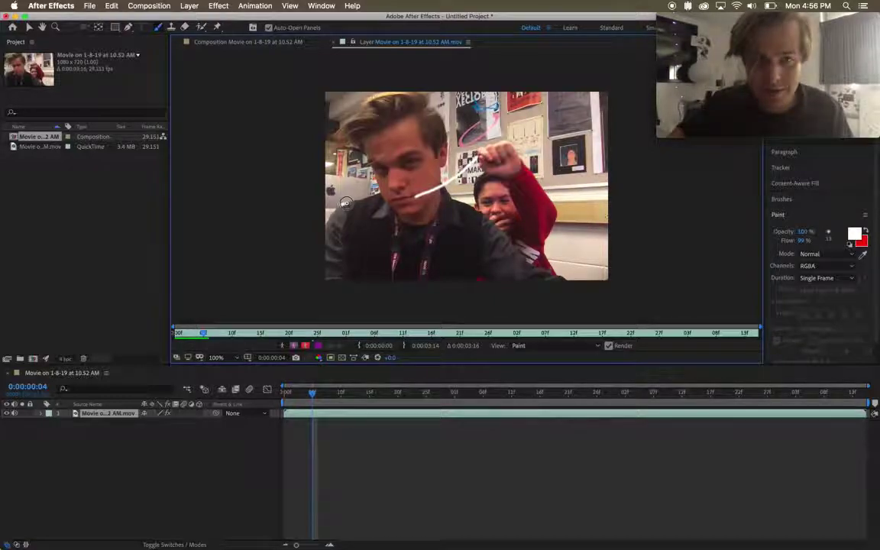
{"action": "key", "text": "Page_Down"}
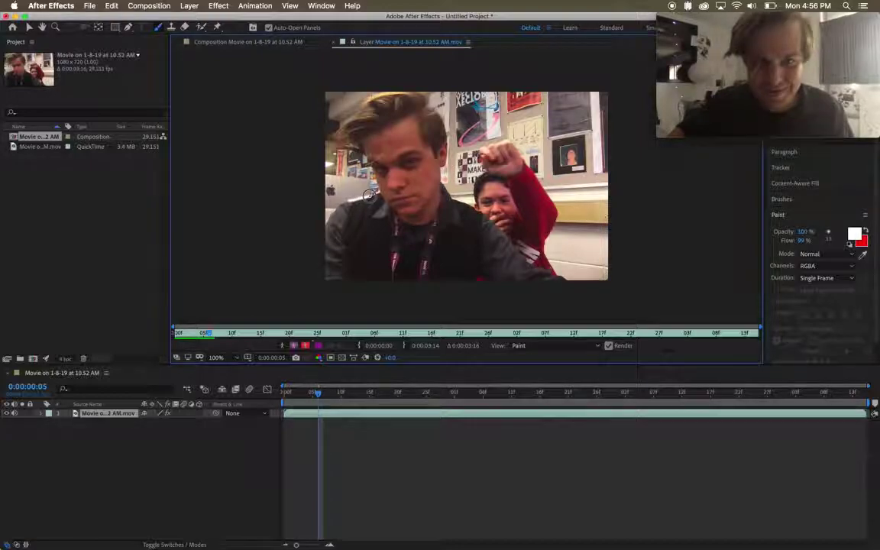
{"action": "left_click_drag", "start_coordinate": [328, 201], "coordinate": [477, 155]}
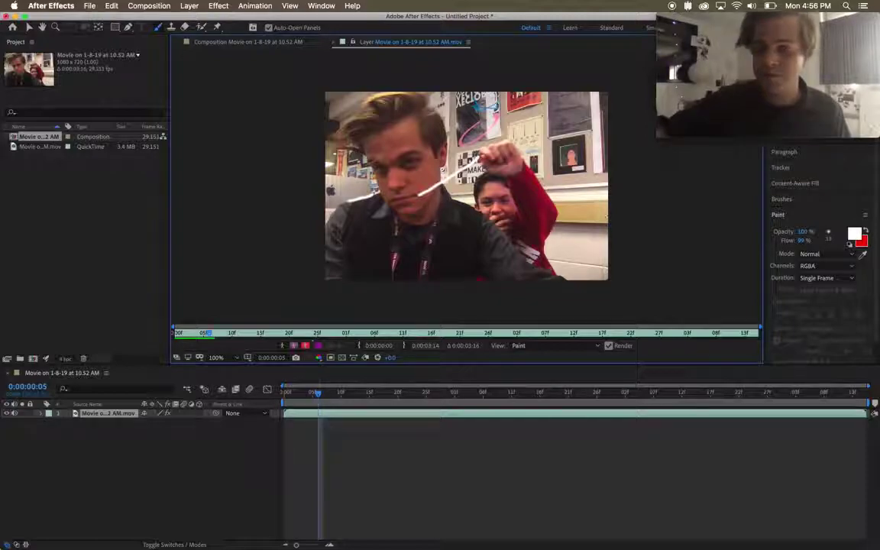
Paint the white mouth-to-fist line on frames 6 and 7, adding a short curved stroke along the front man's jaw on frame 7.
{"action": "key", "text": "Page_Down"}
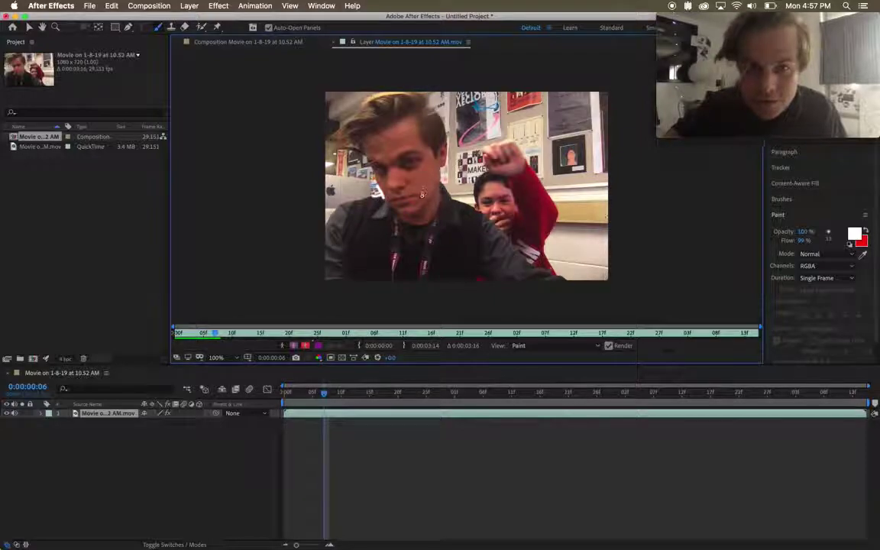
{"action": "left_click_drag", "start_coordinate": [451, 175], "coordinate": [484, 155]}
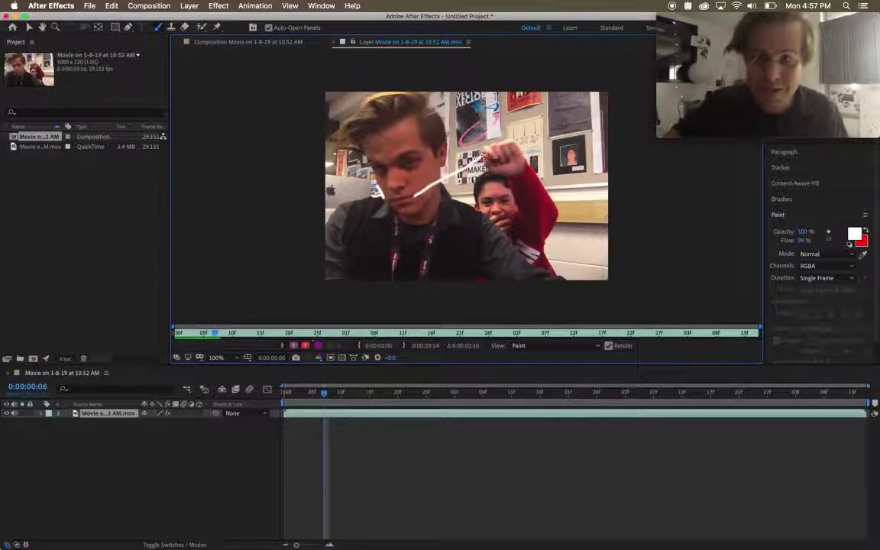
{"action": "key", "text": "Page_Down"}
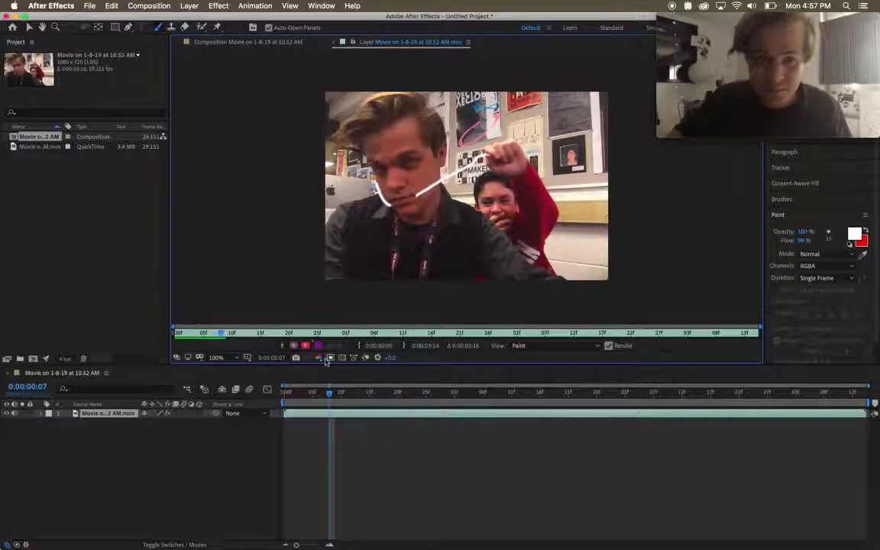
Close the layer view, review the painted opening frames in the composition from frame 0, and show the brush presets and settings.
{"action": "left_click_drag", "start_coordinate": [329, 392], "coordinate": [284, 403]}
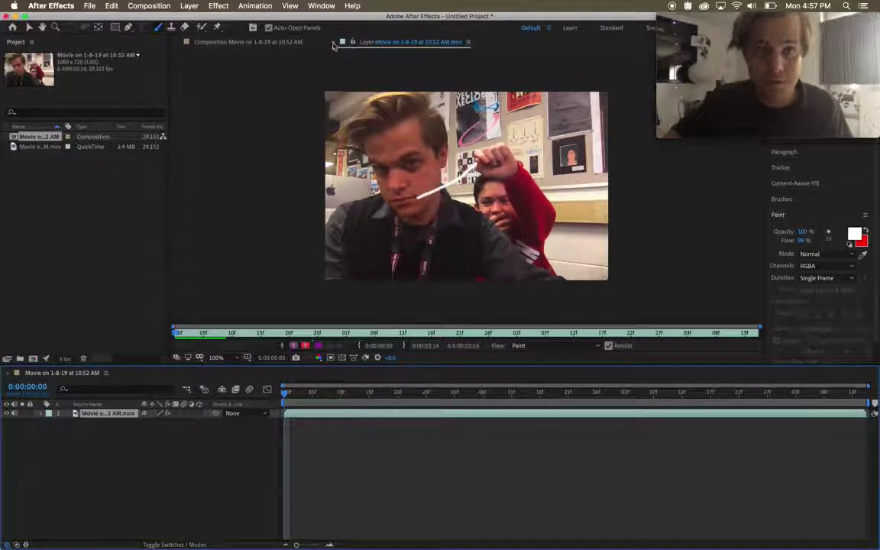
{"action": "left_click", "coordinate": [334, 43]}
{"action": "left_click", "coordinate": [297, 394]}
{"action": "mouse_move", "coordinate": [297, 394]}
{"action": "left_mouse_down"}
{"action": "mouse_move", "coordinate": [288, 397]}
{"action": "mouse_move", "coordinate": [333, 397]}
{"action": "mouse_move", "coordinate": [284, 397]}
{"action": "left_mouse_up"}
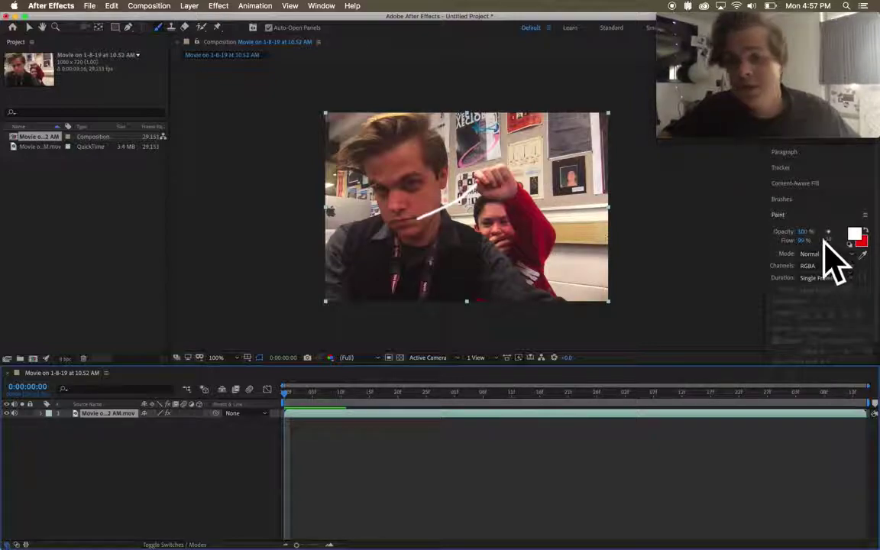
{"action": "left_click", "coordinate": [787, 200]}
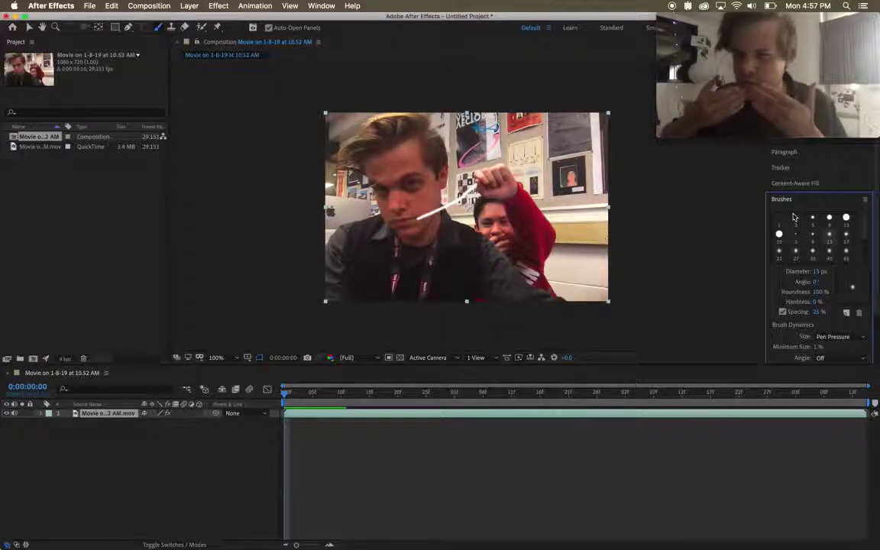
Switch to the Finder window of the Rotoscope folder and preview the reference video IMG_6788.mov.
{"action": "key", "text": "F3"}
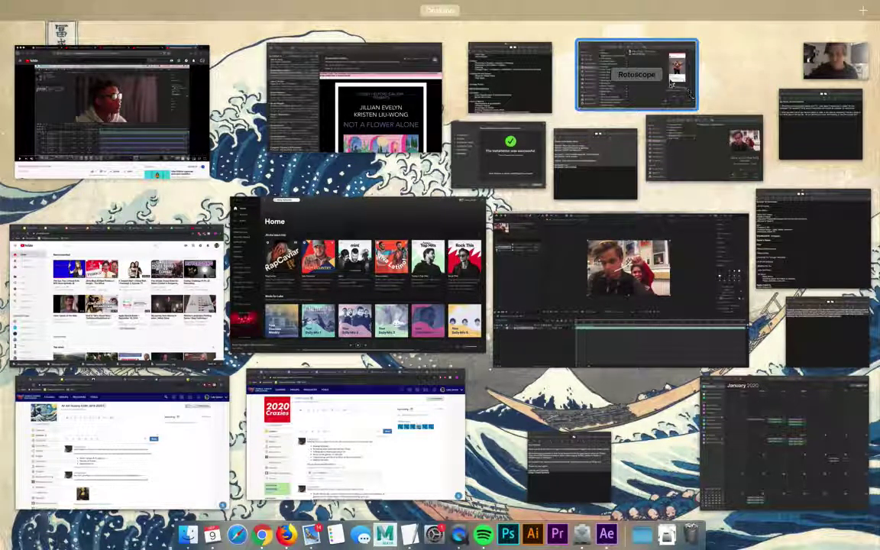
{"action": "left_click", "coordinate": [620, 82]}
{"action": "left_click_drag", "start_coordinate": [606, 97], "coordinate": [570, 135]}
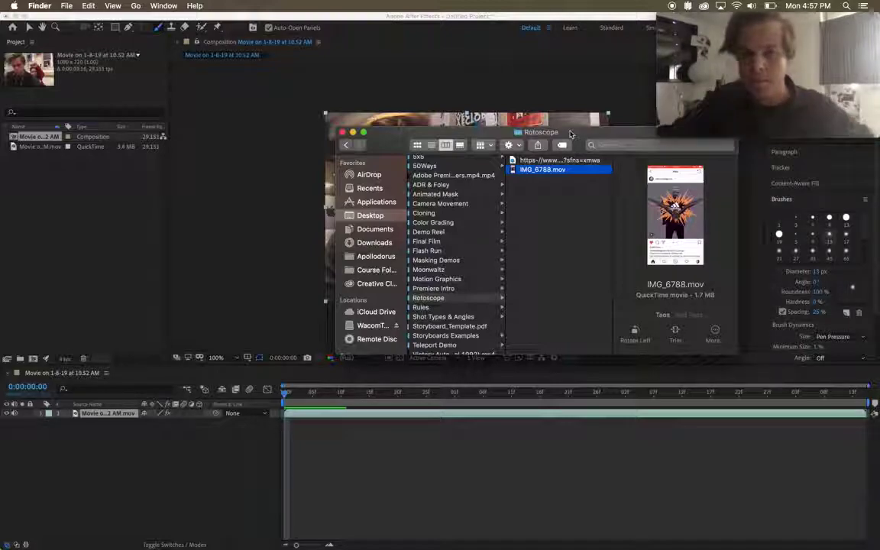
{"action": "key", "text": "space"}
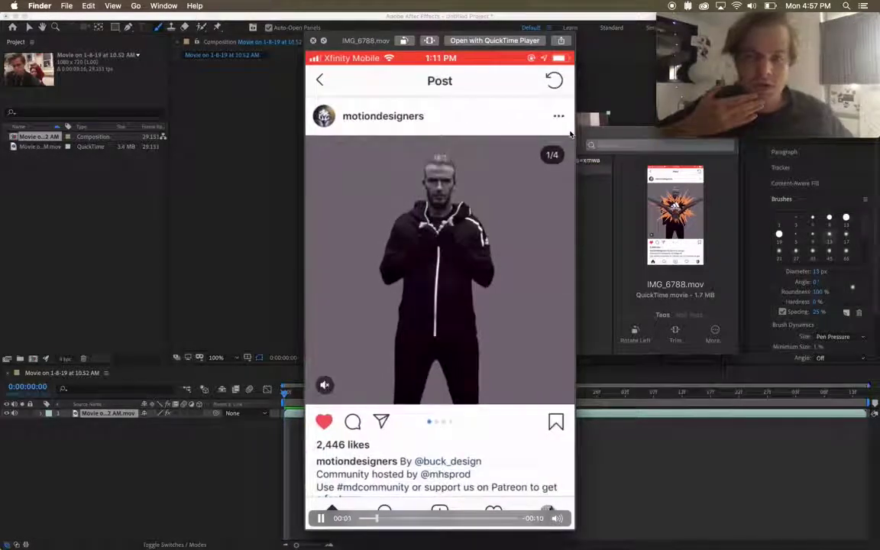